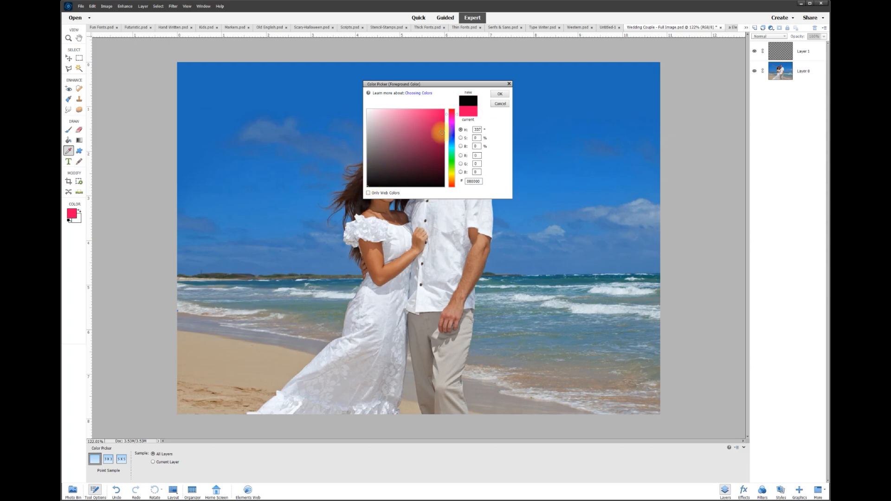
- Confirm black (000000) as the foreground painting colour
click(500, 94)
key(v)
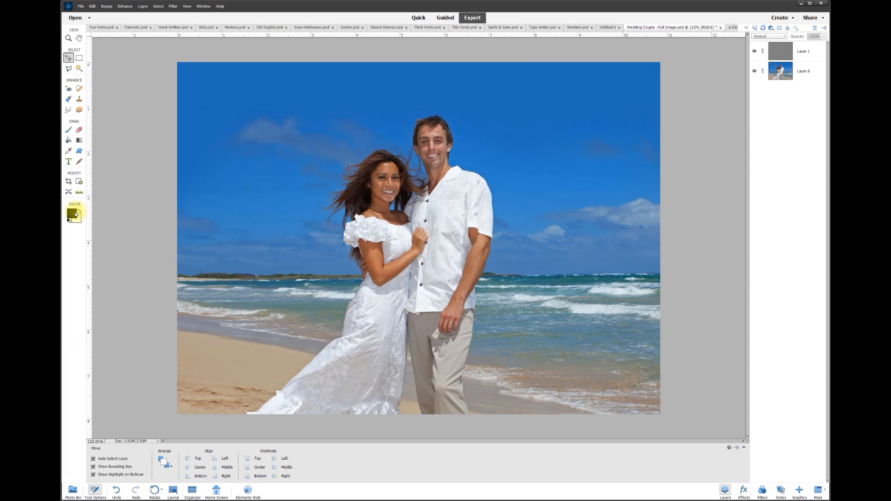
- Pick the 21 px preset from Default Brushes for the Brush tool
click(69, 130)
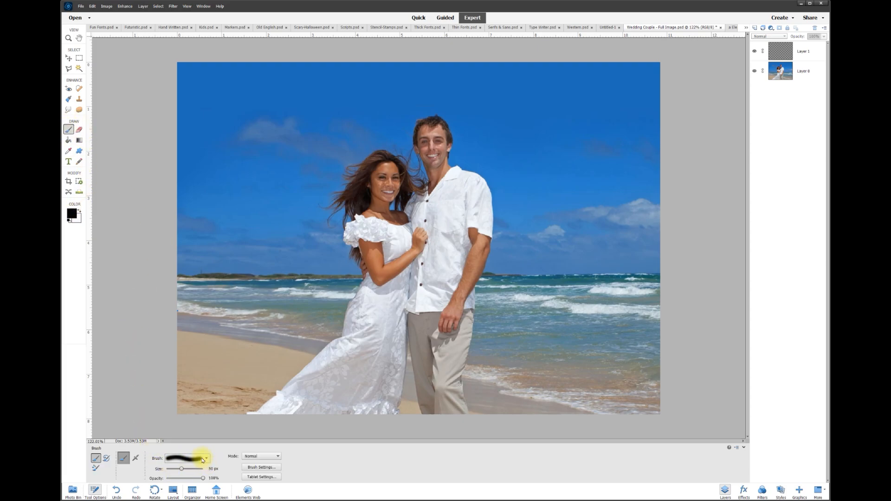
click(200, 459)
scroll(203, 490, up, 2)
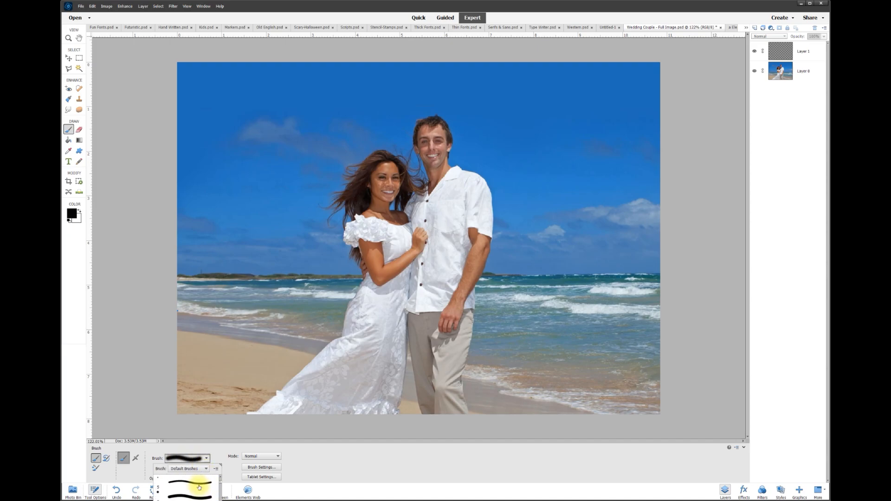
scroll(195, 485, down, 2)
scroll(193, 485, down, 3)
scroll(185, 485, down, 2)
scroll(177, 496, down, 2)
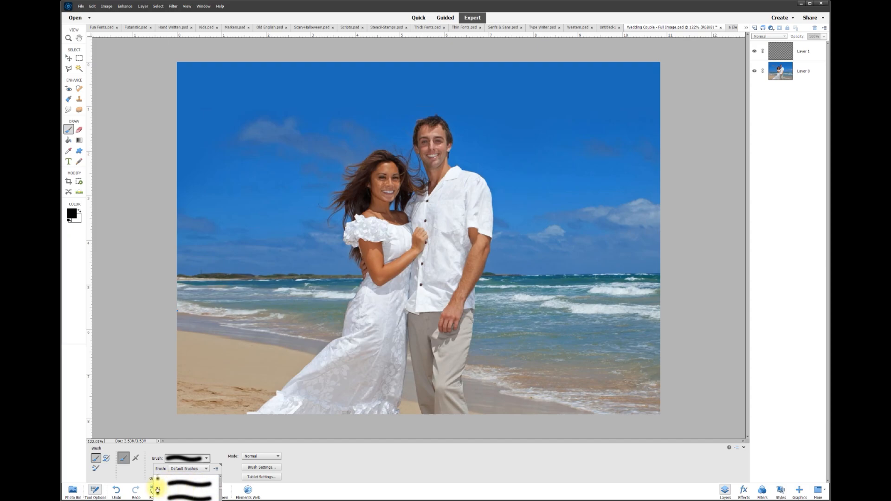
click(302, 469)
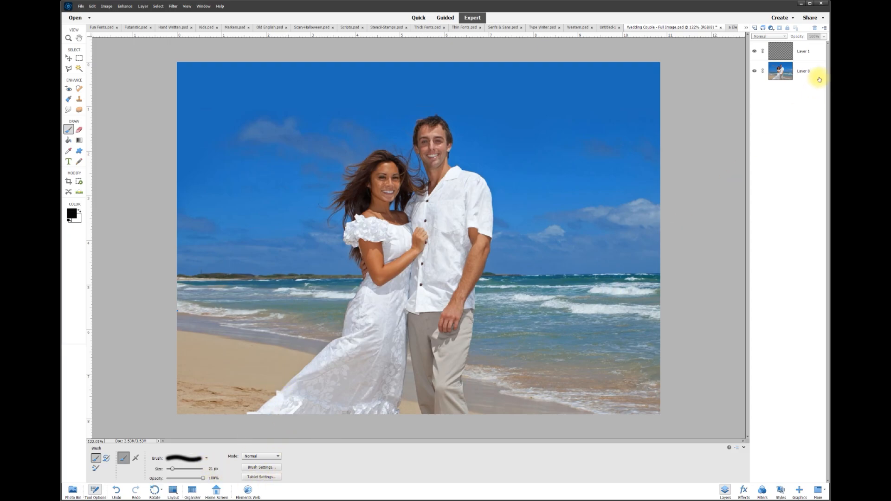
- Make Layer 1 the active layer, trying a test stroke and undoing it
click(803, 54)
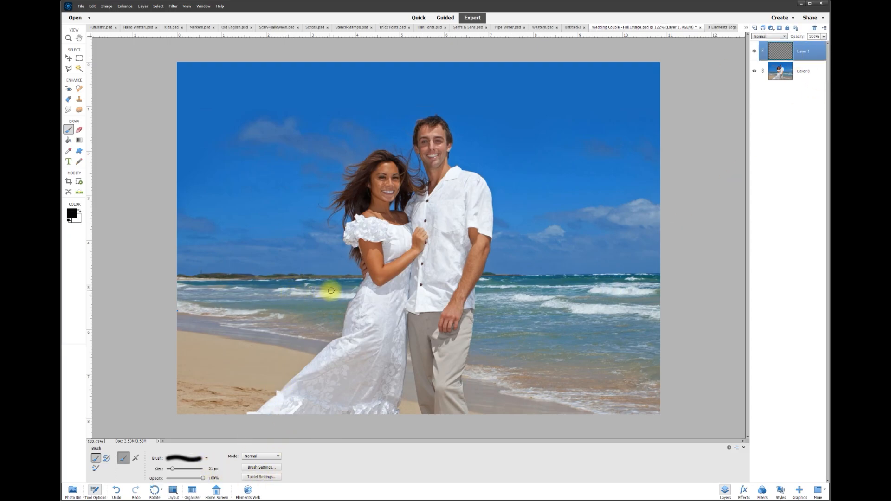
drag(353, 272, 434, 325)
key(ctrl+z)
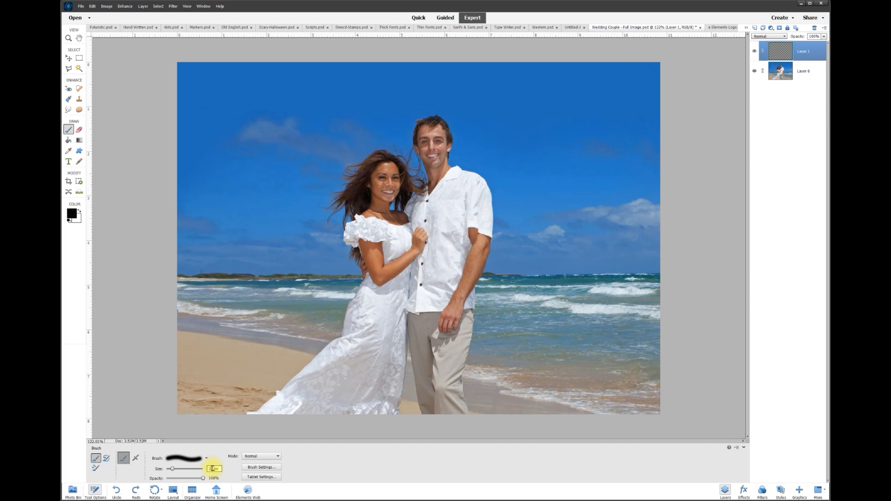
- Set the brush size to 250 px and return to the Brush tool
text(250)
click(68, 57)
scroll(230, 104, down, 1)
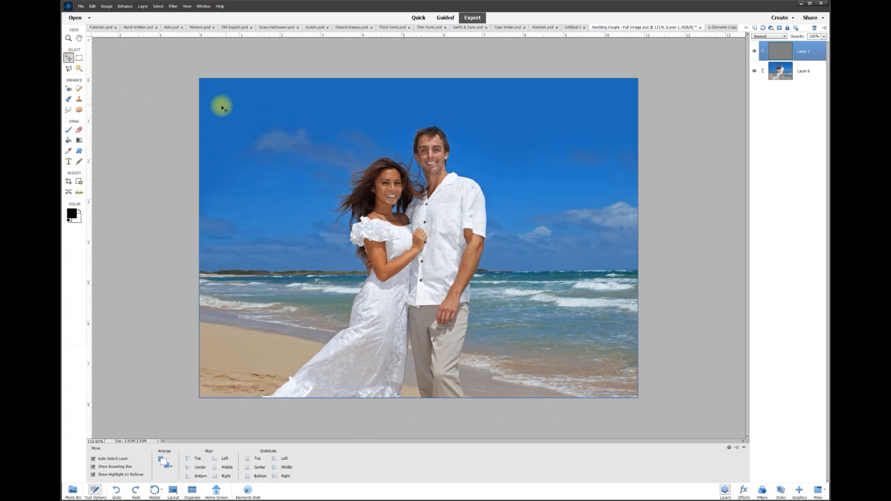
key(b)
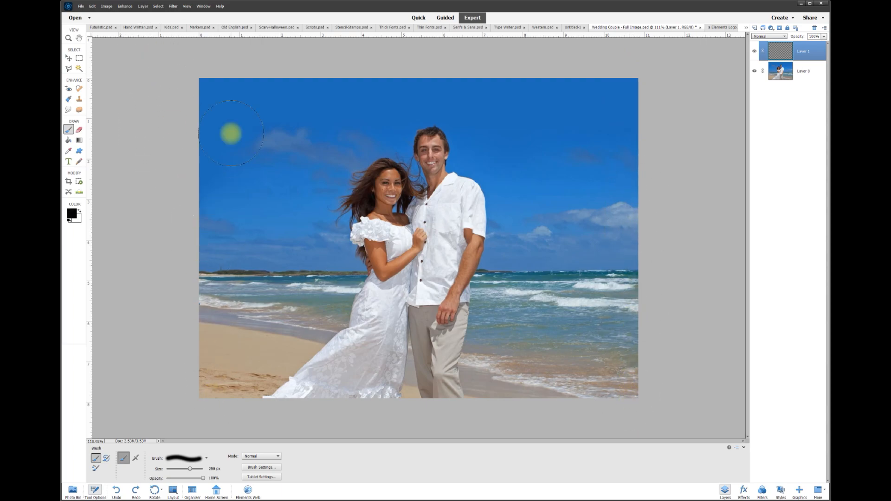
- Paint 250 px soft black strokes across the top edge, redoing it once, then the bottom edge
click(199, 79)
mouse_move(200, 80)
mouse_down()
mouse_move(301, 96)
mouse_move(402, 100)
mouse_move(612, 80)
mouse_up()
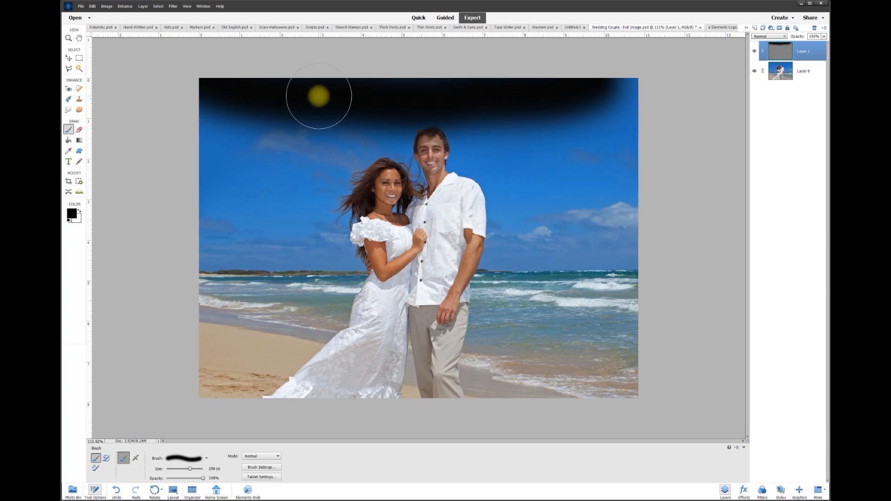
key(ctrl+z)
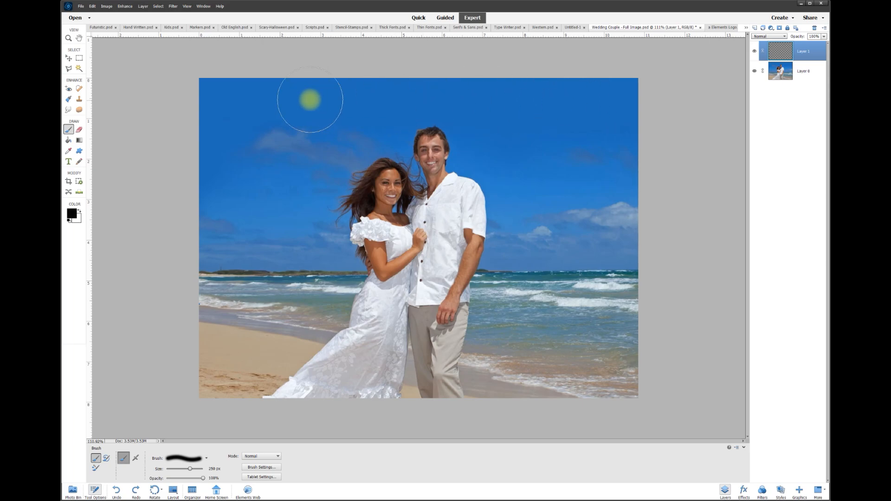
mouse_move(201, 78)
mouse_down()
mouse_move(340, 106)
mouse_move(371, 97)
mouse_up()
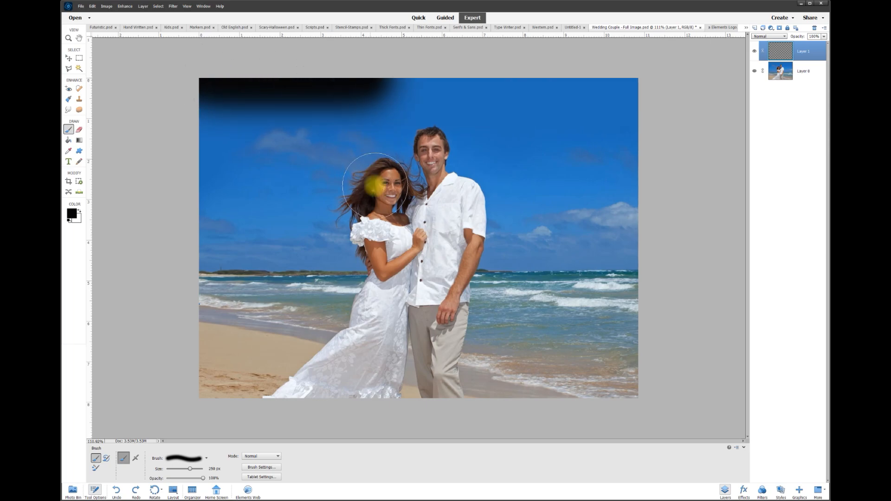
mouse_move(376, 239)
mouse_down()
mouse_move(377, 261)
mouse_move(493, 281)
mouse_move(672, 293)
mouse_up()
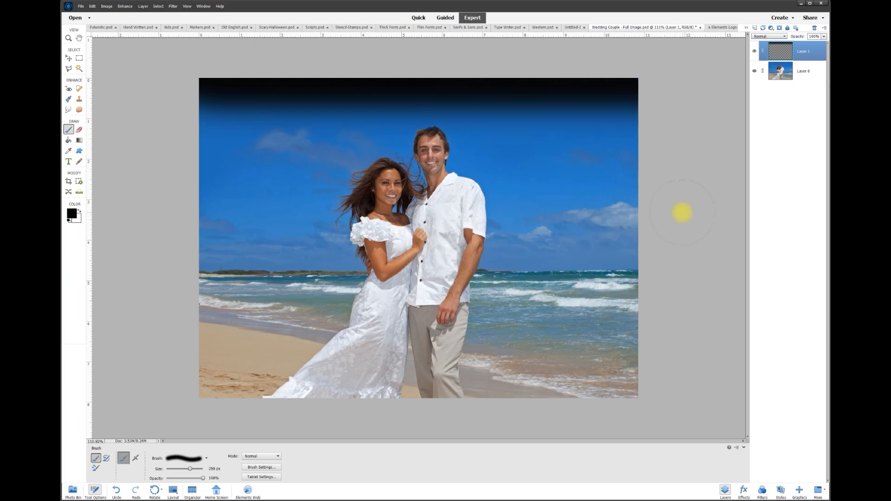
click(199, 396)
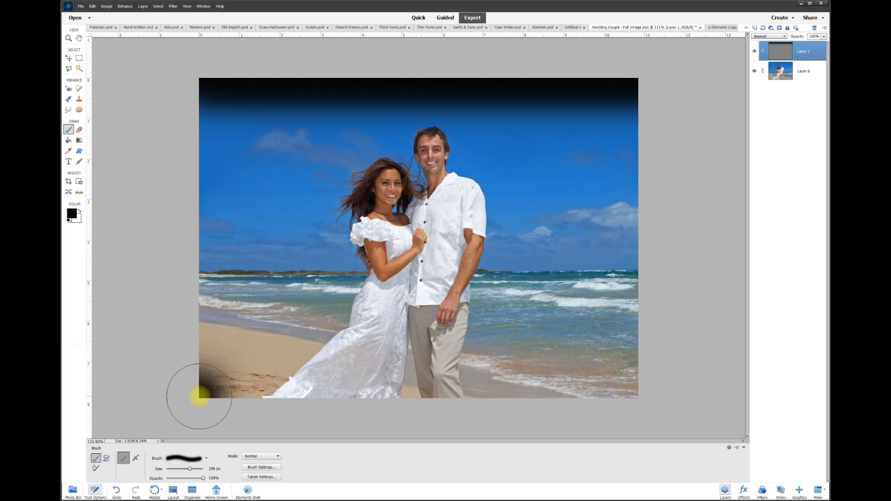
mouse_move(200, 396)
mouse_down()
mouse_move(459, 397)
mouse_move(682, 412)
mouse_up()
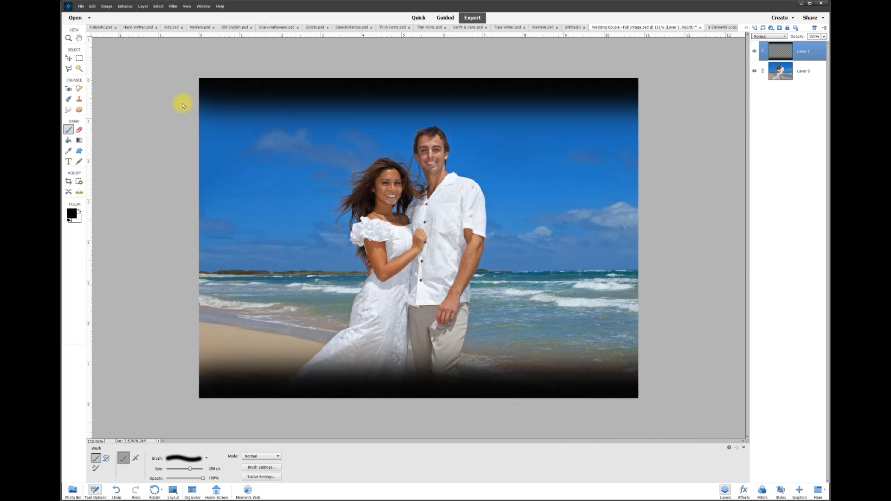
- Paint soft black down the left edge, into the top-right corner, and down the right edge
click(199, 80)
mouse_move(199, 81)
mouse_down()
mouse_move(208, 150)
mouse_move(183, 413)
mouse_up()
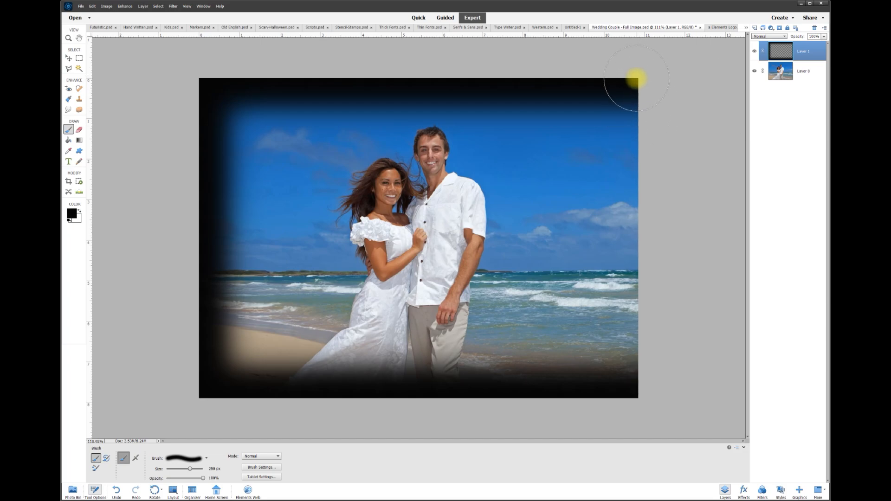
drag(636, 79, 599, 93)
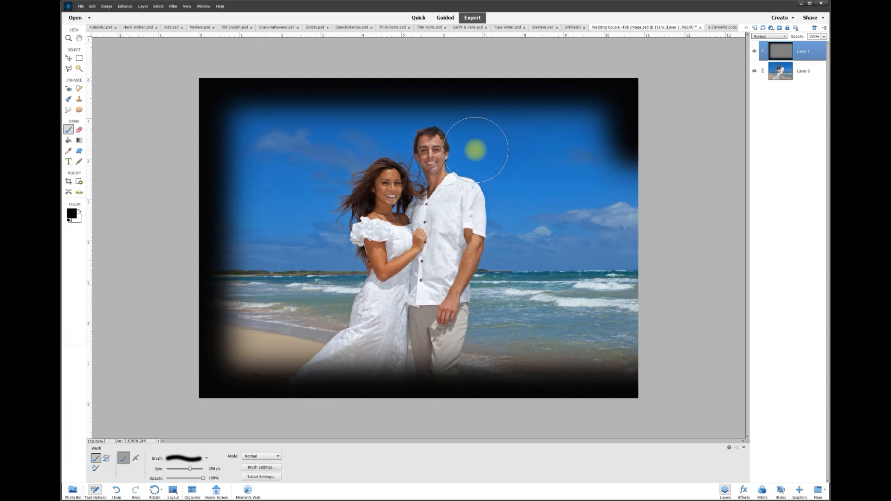
drag(475, 150, 468, 404)
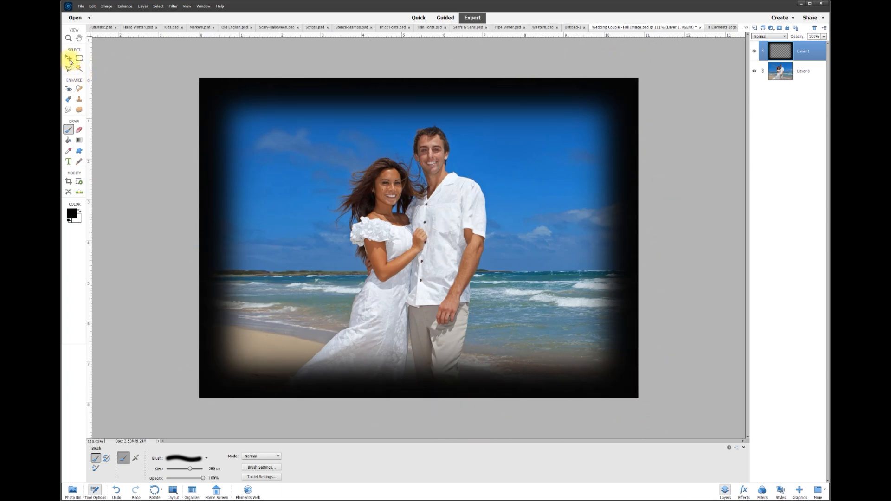
- Lower Layer 1's opacity to about 74% with the Move tool active
click(69, 59)
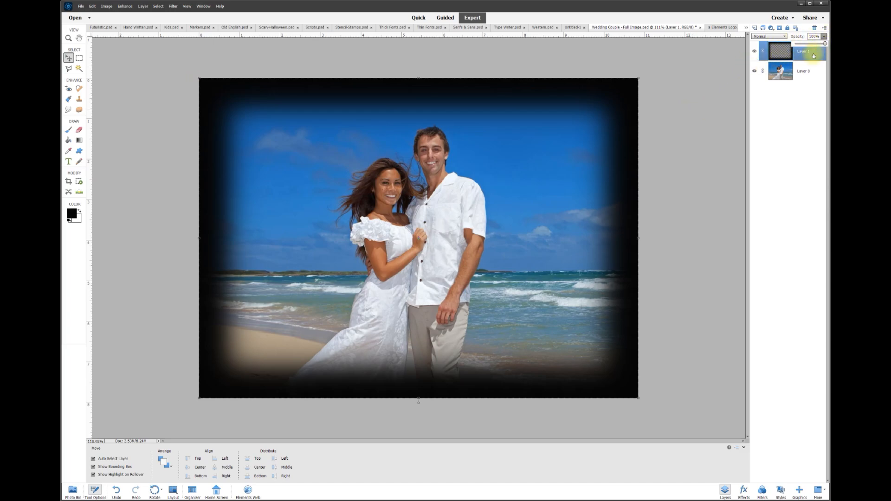
drag(826, 45, 806, 47)
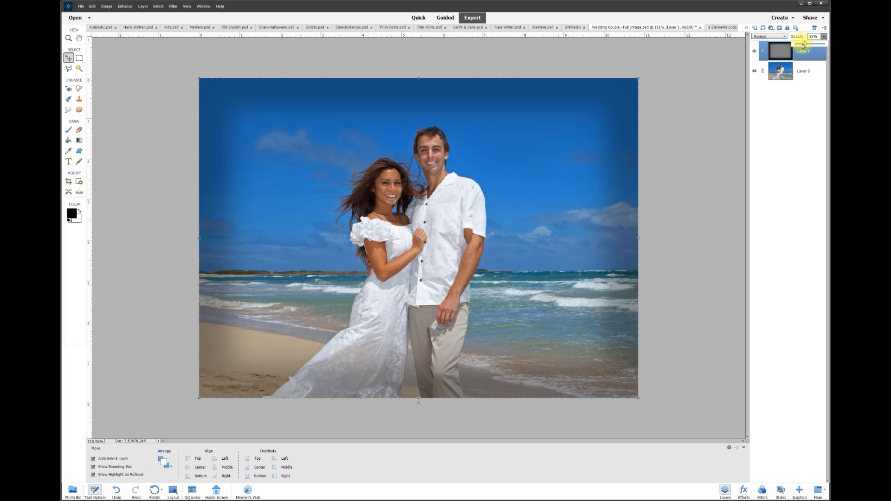
drag(809, 45, 818, 45)
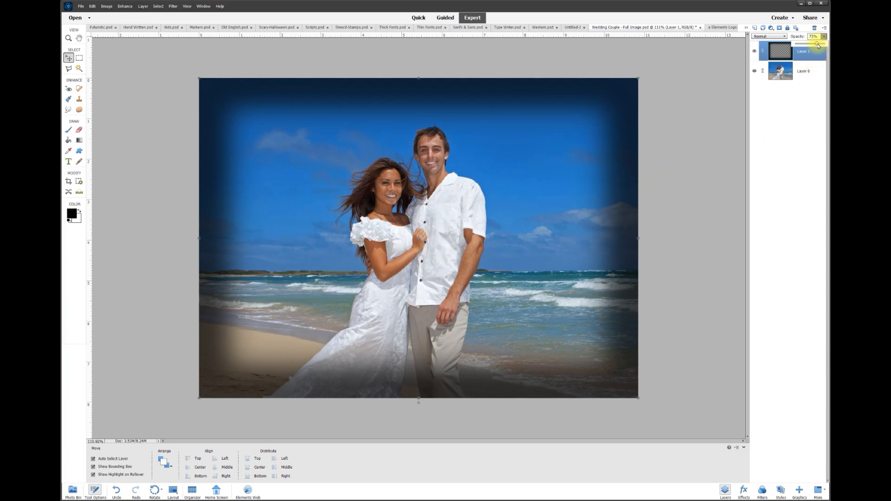
drag(822, 46, 818, 44)
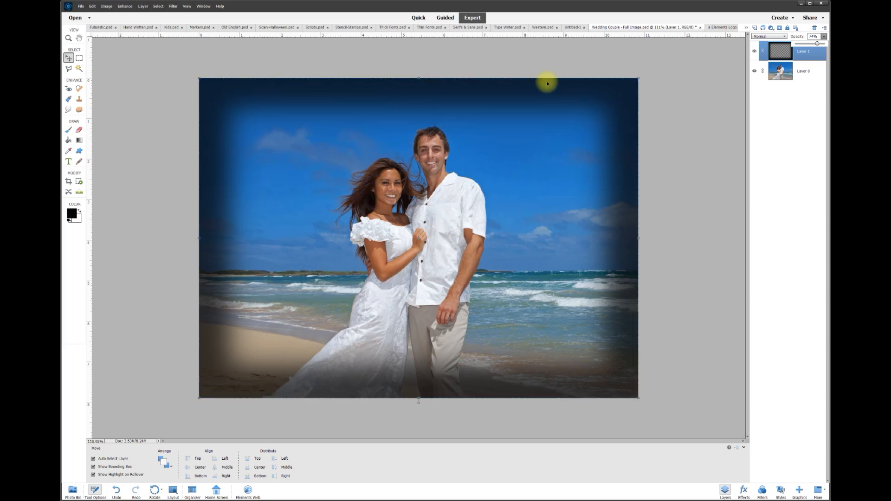
- Scale Layer 1 up to about 109% from its corners, commit the transform, and deselect
scroll(594, 115, down, 2)
scroll(593, 124, up, 2)
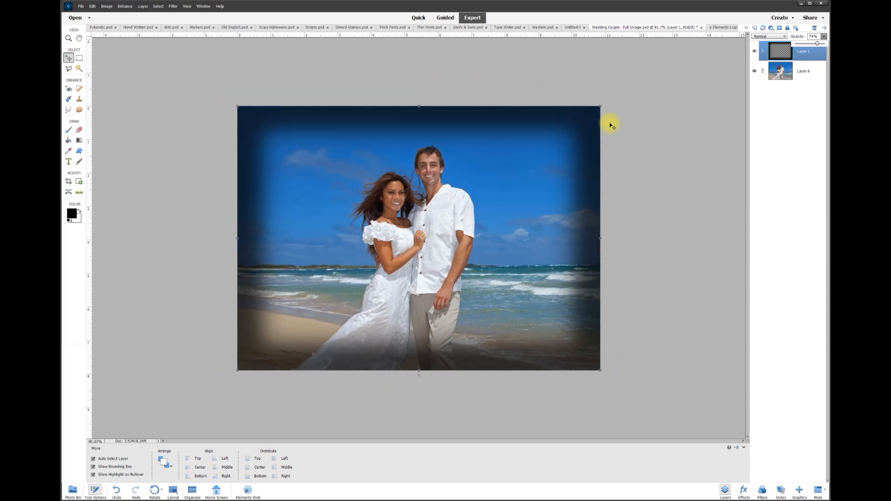
drag(618, 94, 630, 85)
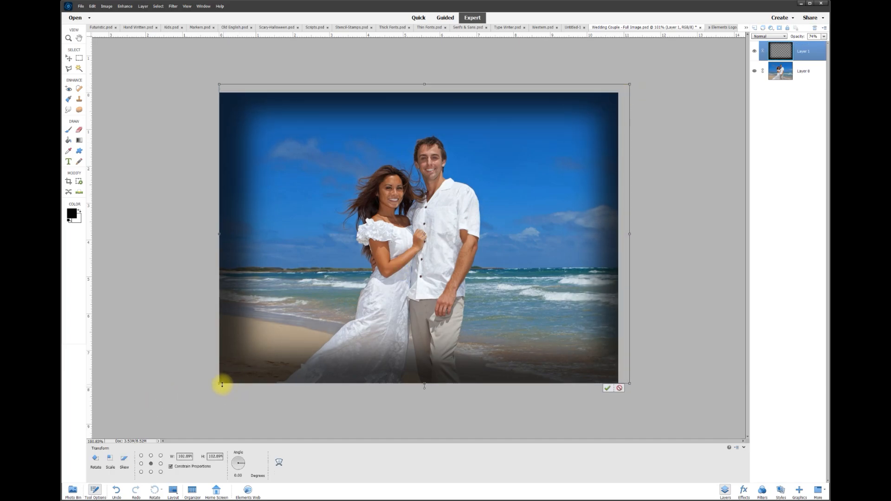
drag(220, 384, 201, 395)
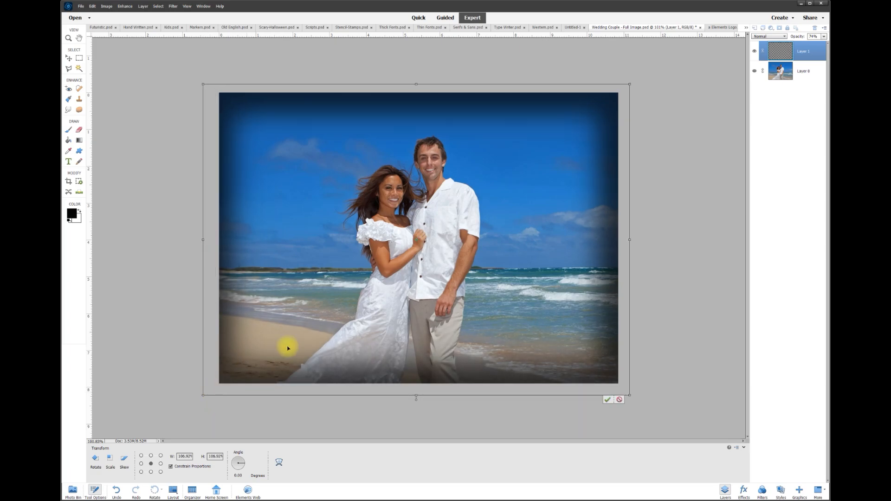
drag(629, 85, 638, 79)
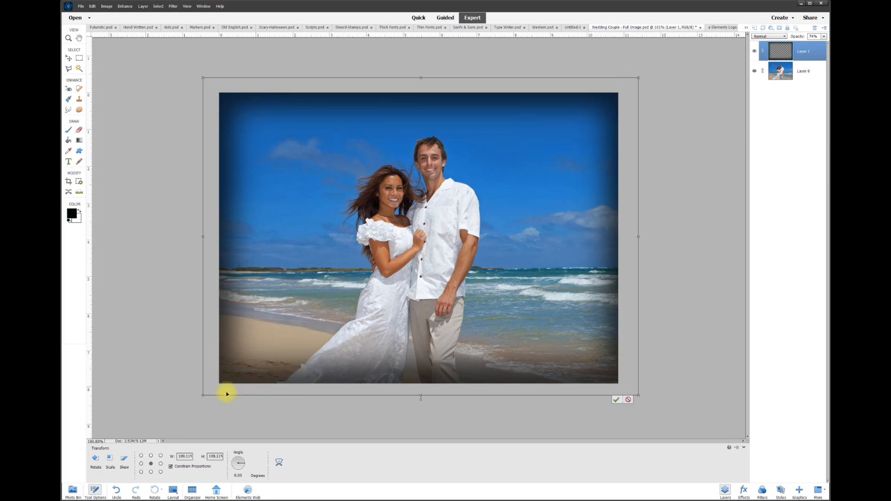
click(616, 400)
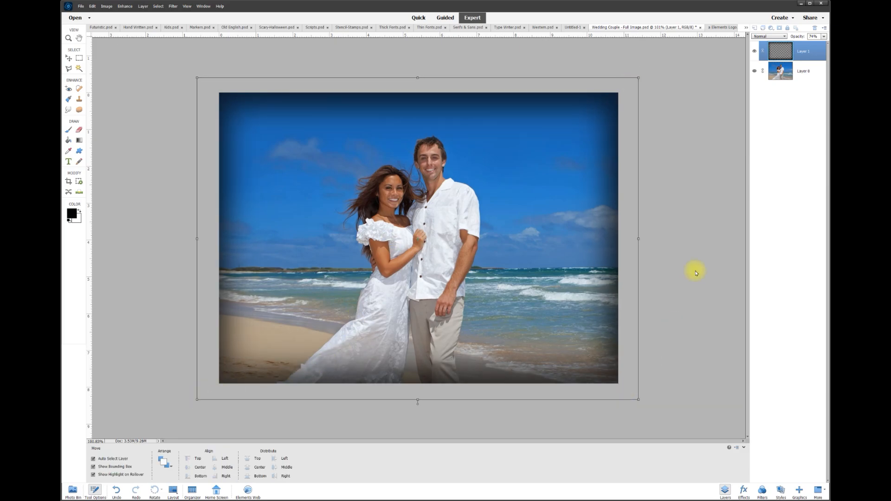
click(708, 211)
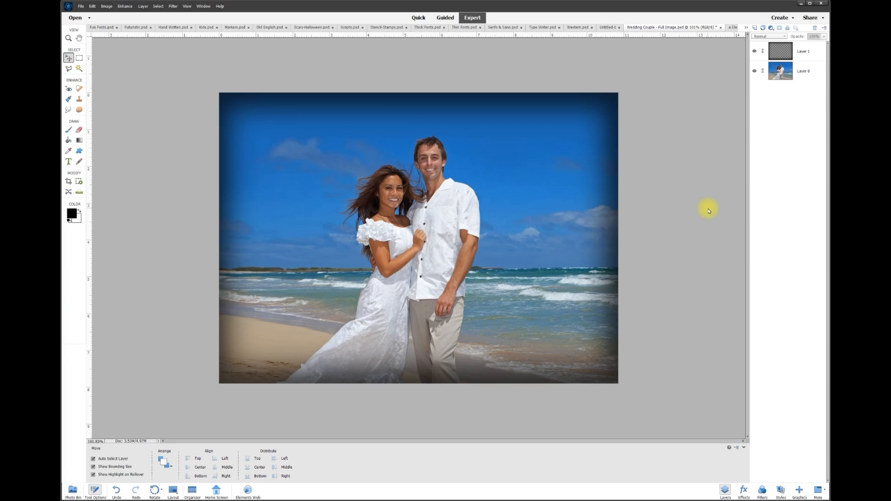